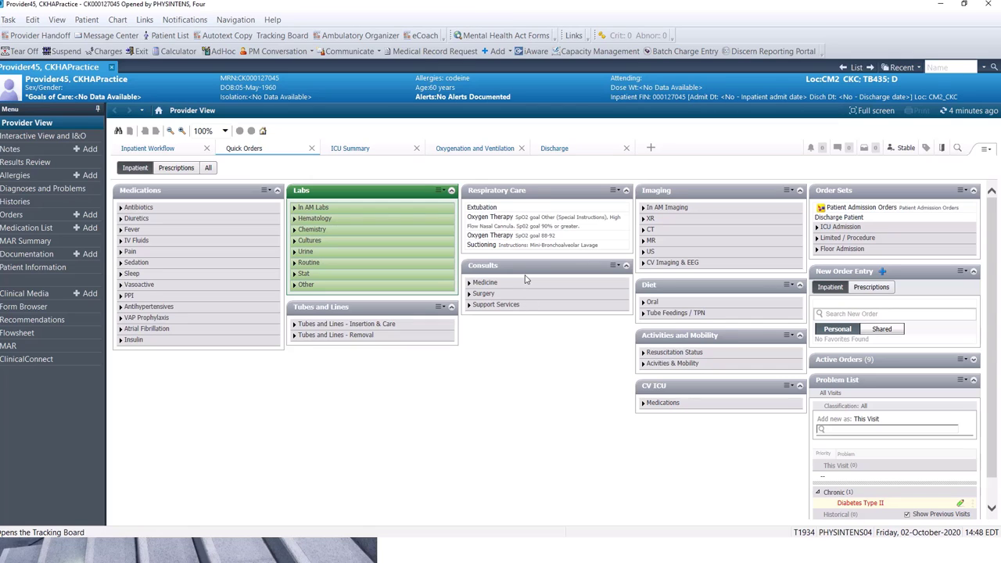
Step: Enable component rearranging on Quick Orders, then move CV ICU below Consults and Activities and Mobility below Tubes and Lines
drag(530, 270, 487, 365)
click(507, 383)
click(984, 151)
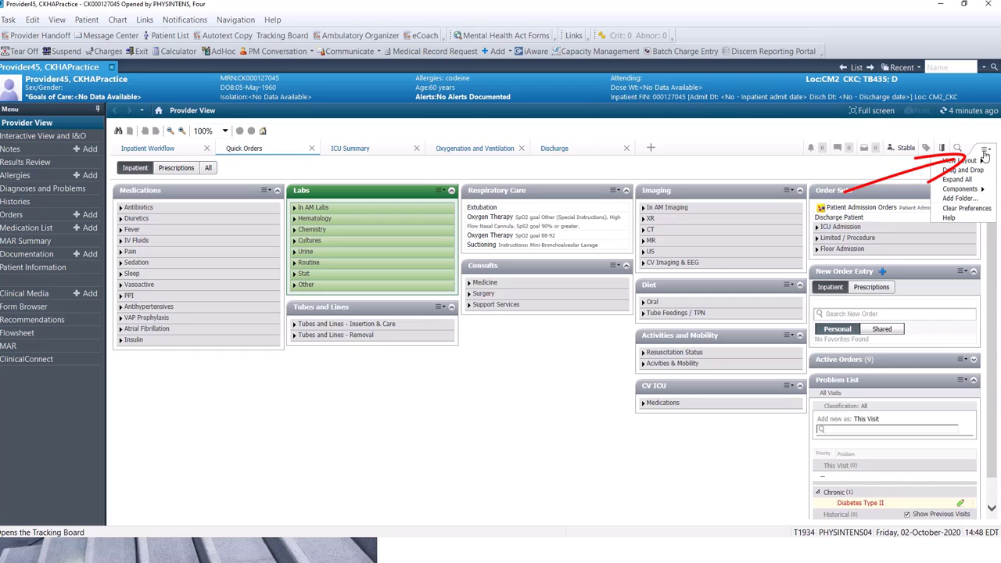
click(970, 171)
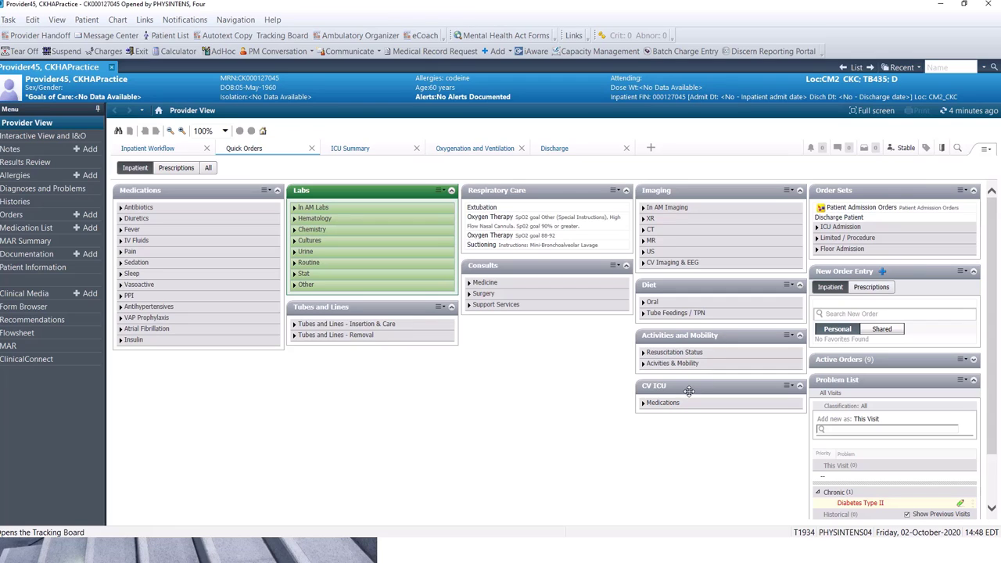
drag(689, 391, 521, 335)
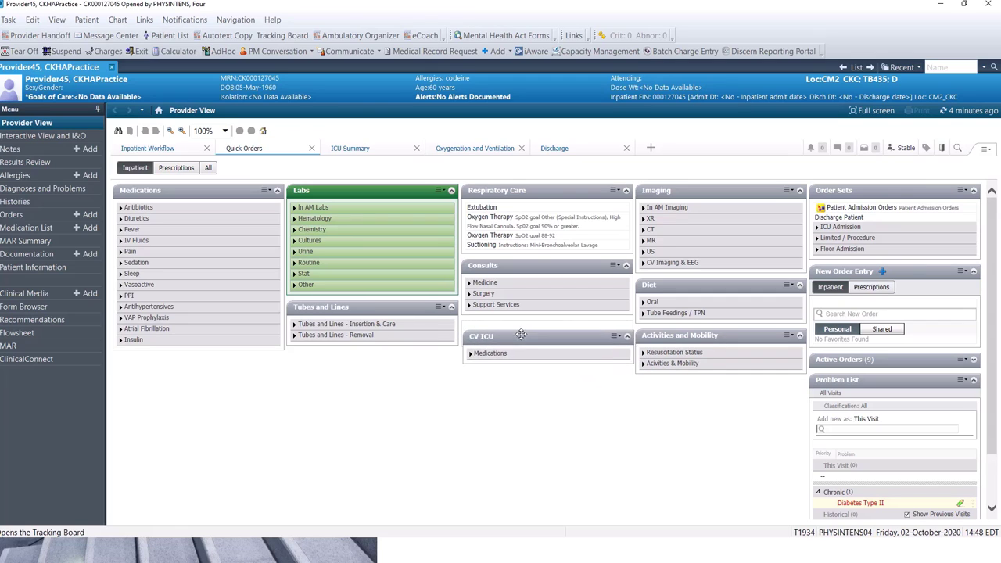
drag(666, 334, 313, 407)
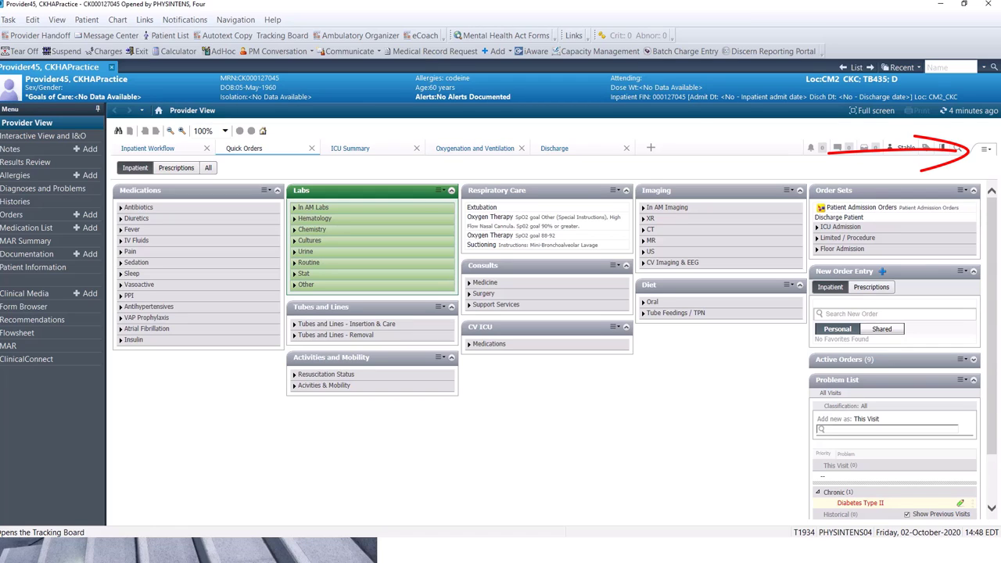
Step: Hide the Problem List component from the Quick Orders view
click(985, 156)
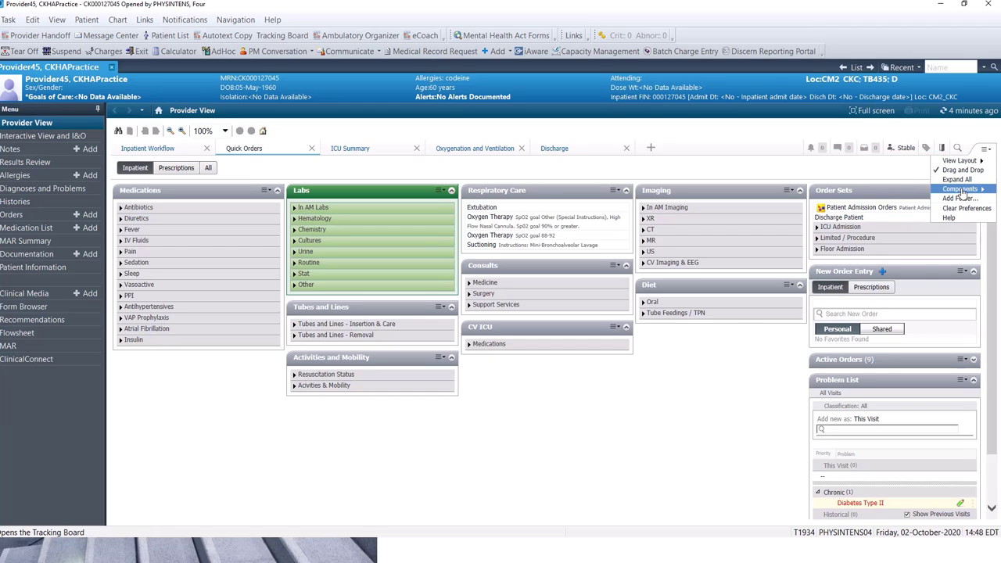
mouse_move(961, 189)
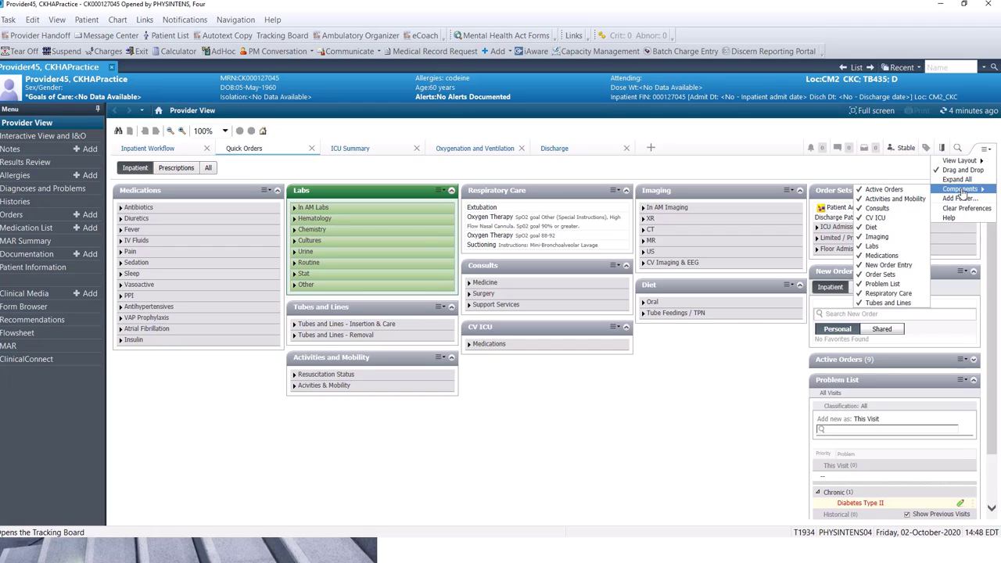
click(886, 284)
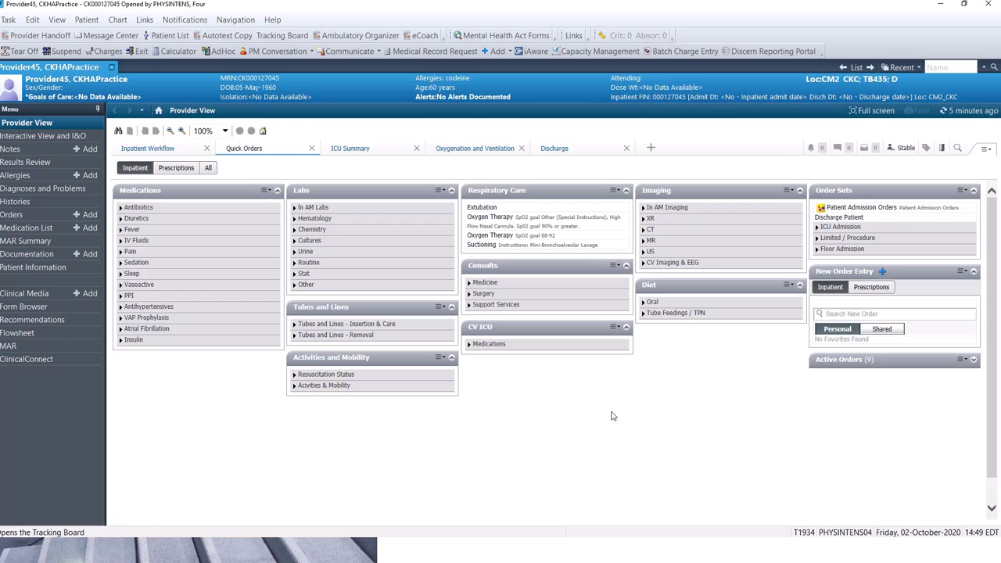
click(986, 154)
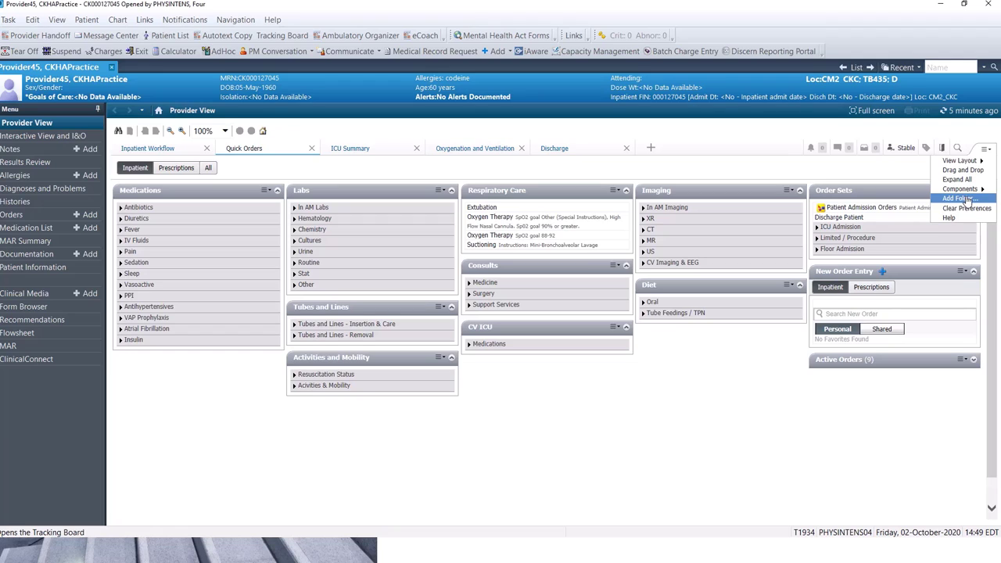
click(674, 424)
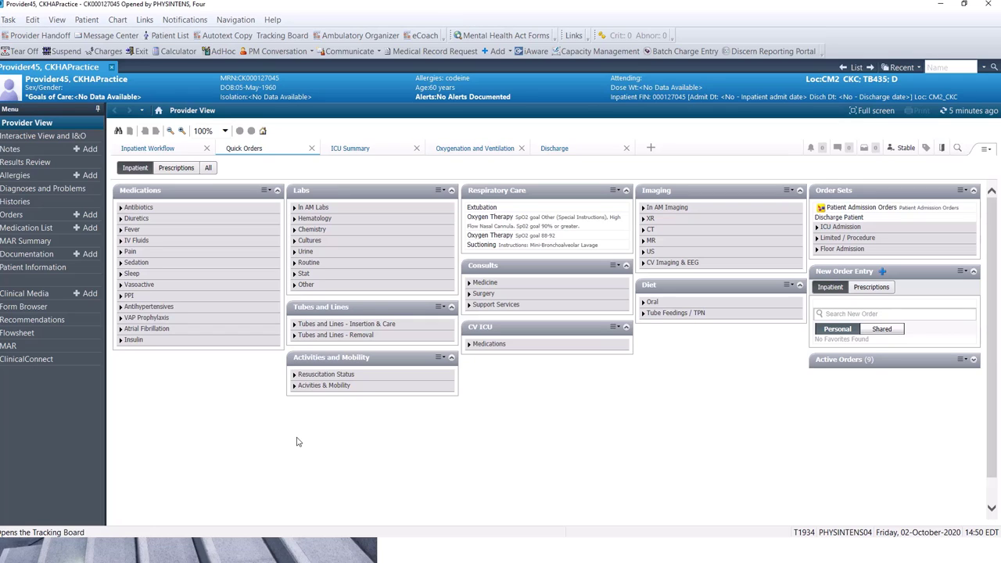
Step: Start a new order entry from the Inpatient Workflow page in a maximized window and add a CBC/Diff order
click(171, 150)
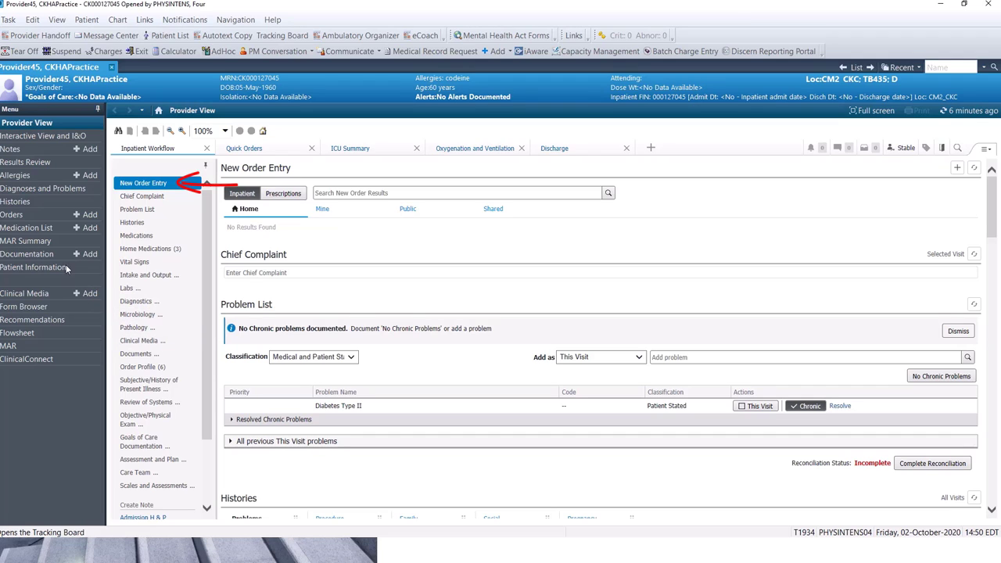
click(90, 215)
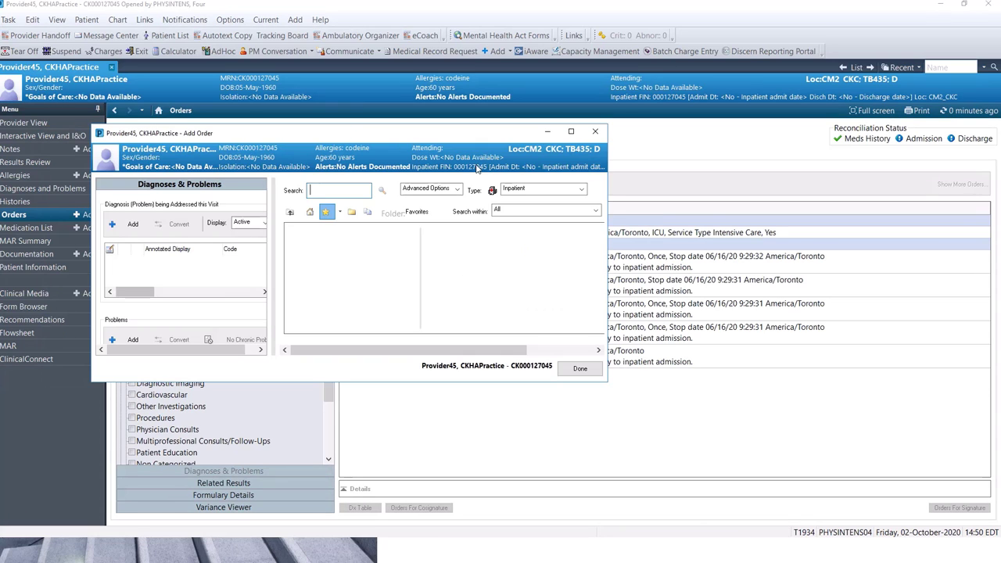
click(571, 131)
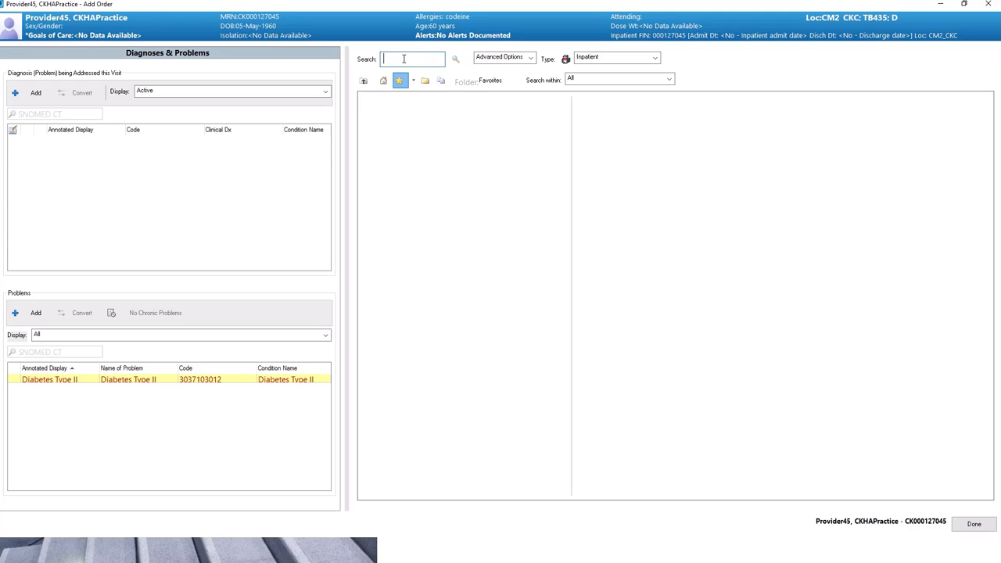
text(cbc)
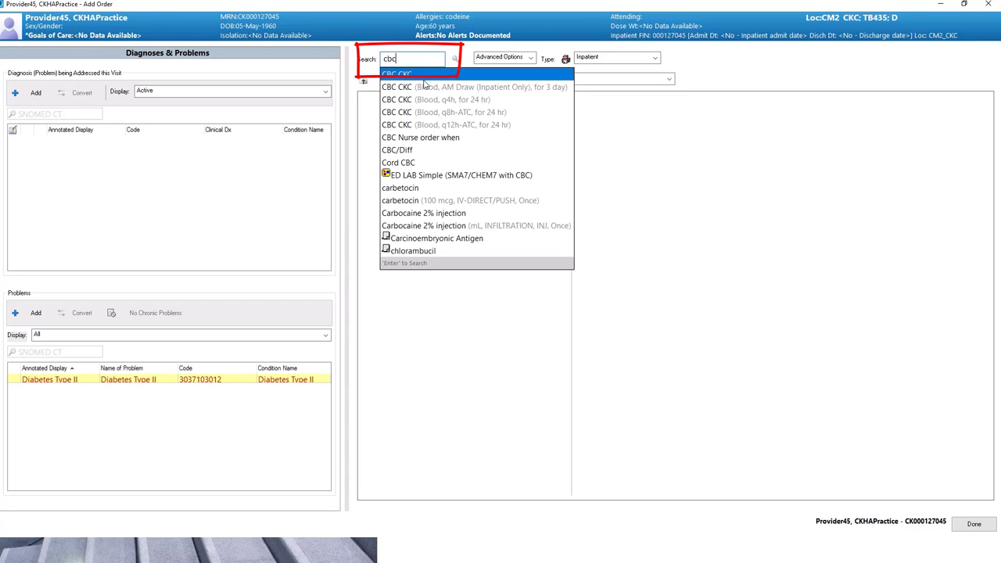
click(408, 151)
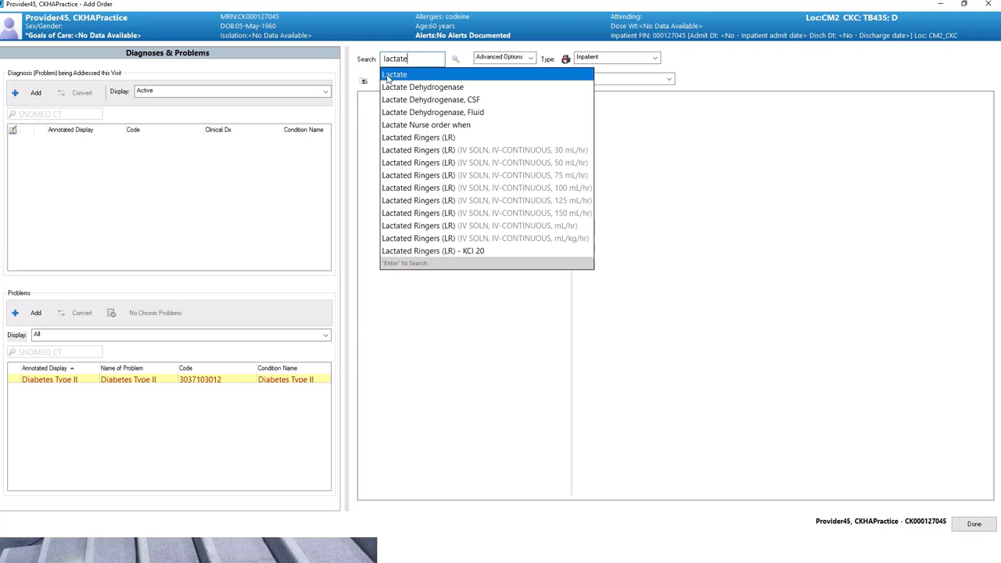
Step: Add a Lactate order and a Blood Culture Peripheral - LHSC order with the ST - Stat, T;N sentence
click(397, 81)
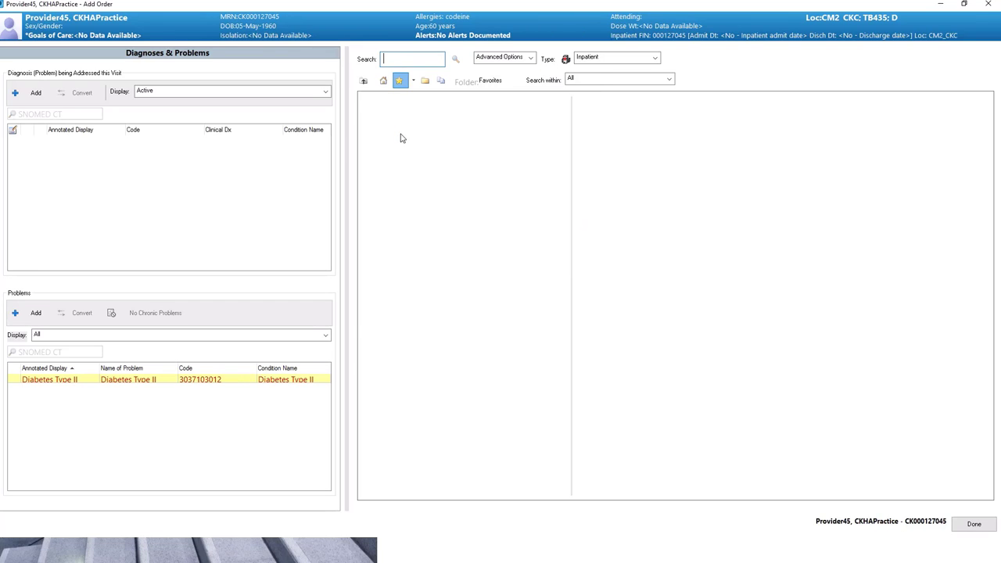
text(blood culture)
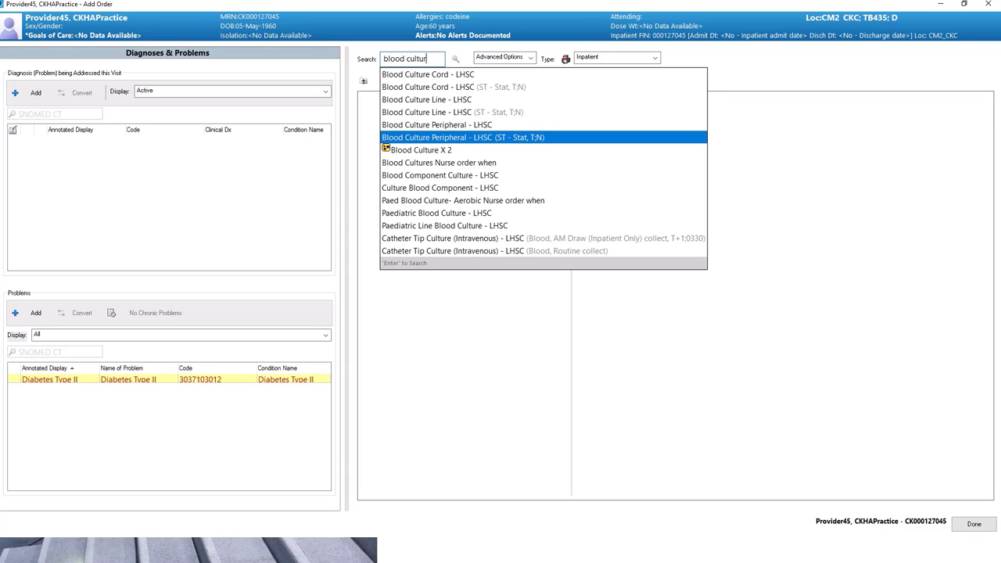
click(452, 135)
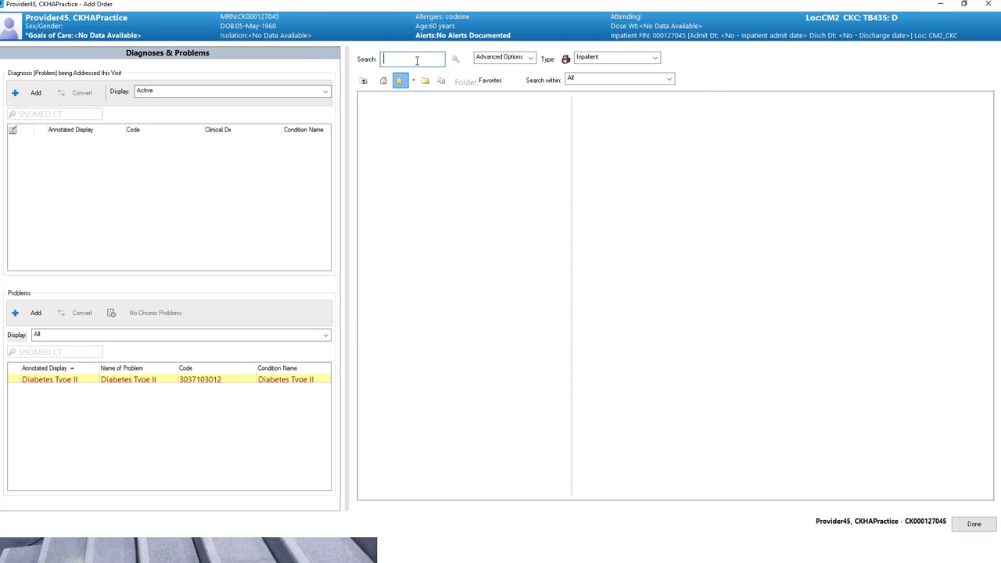
Step: Add ceftriaxone 1,000 mg IV-PIGGYBACK, INJ, Daily for 7 day, and leave order entry for the orders for signature
text(ceftr)
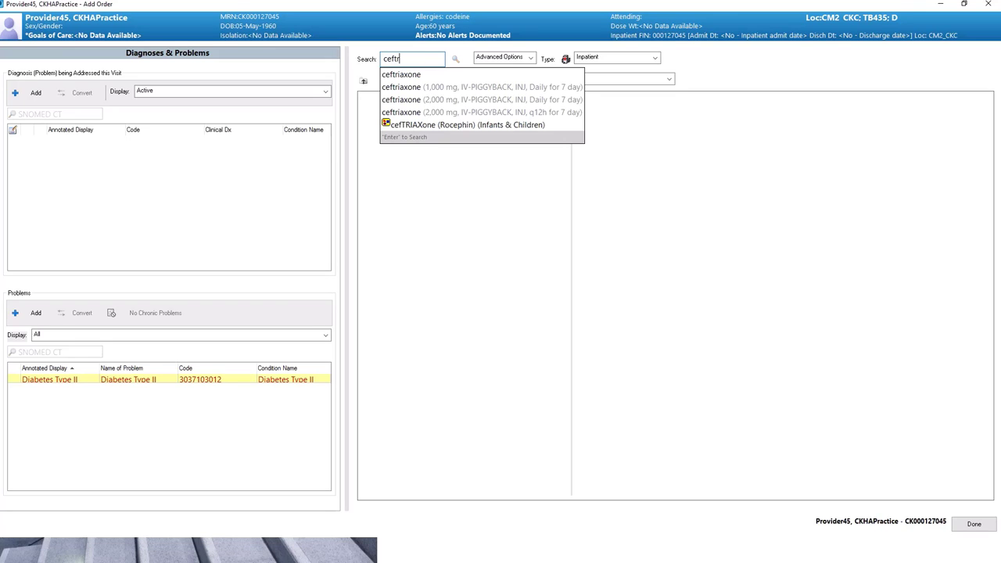
text(iaxone)
click(469, 87)
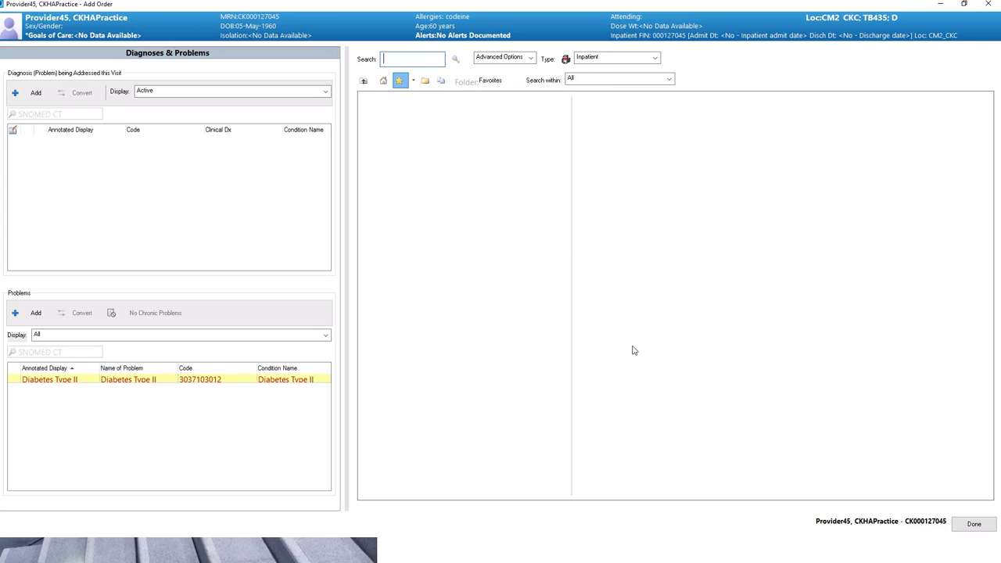
click(940, 5)
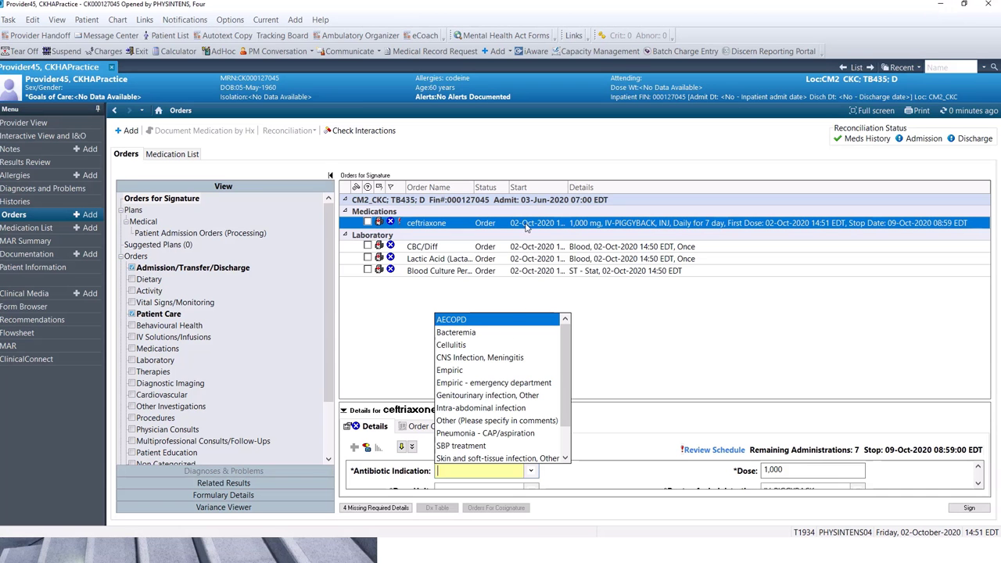
click(643, 326)
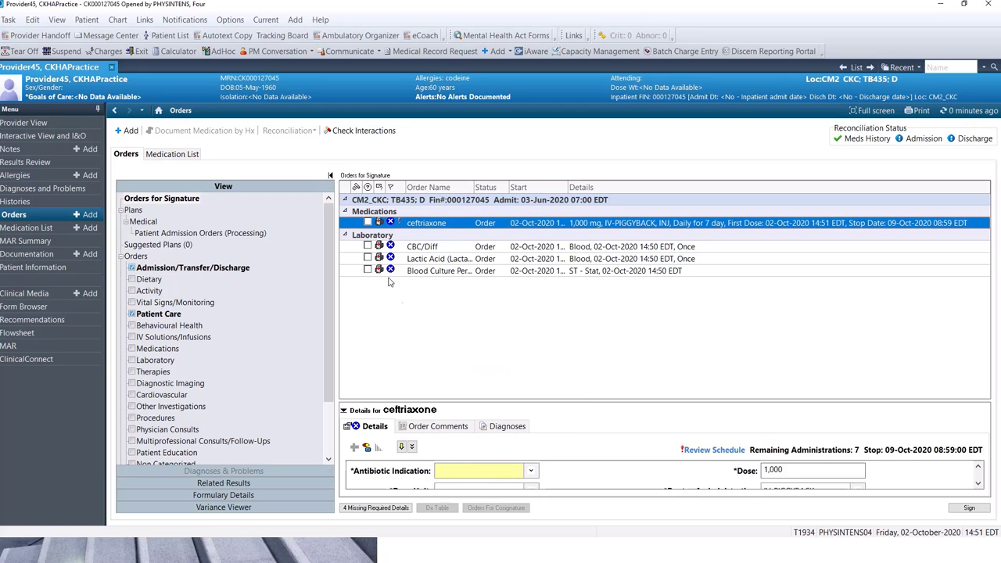
Step: Add the CBC/Diff order to the favorites in a new folder named "sepsis investigations"
mouse_move(392, 276)
click(427, 249)
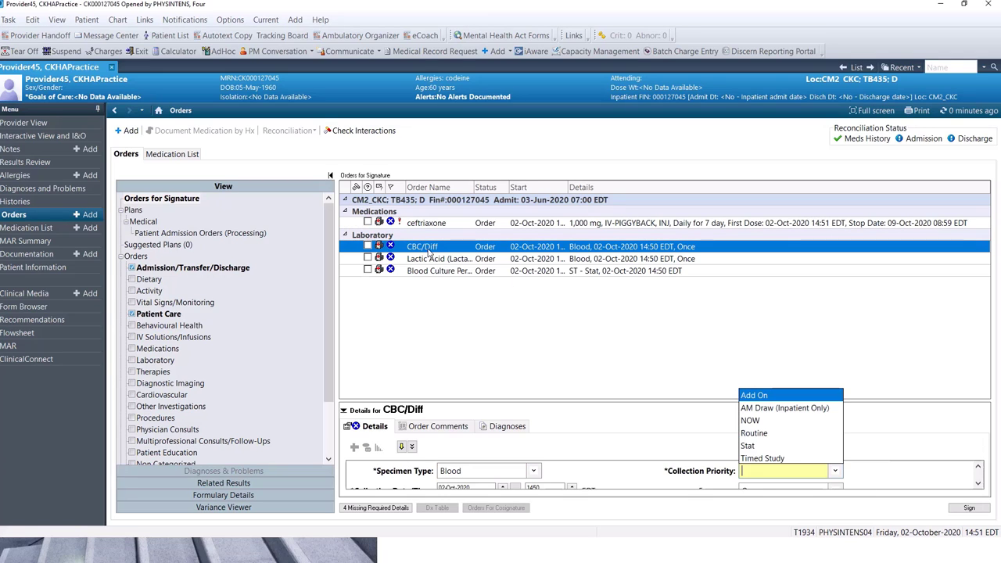
right_click(423, 248)
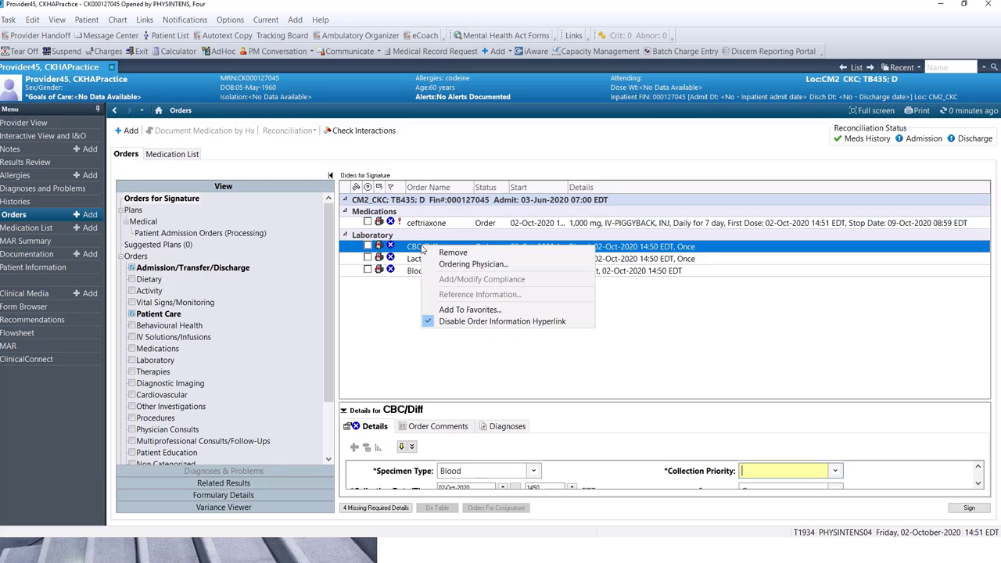
click(458, 311)
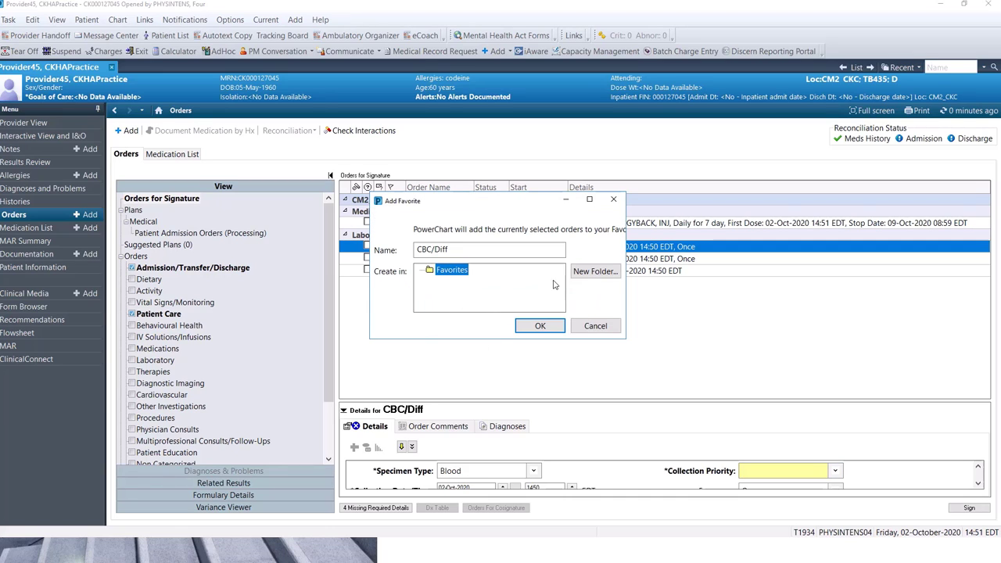
click(593, 272)
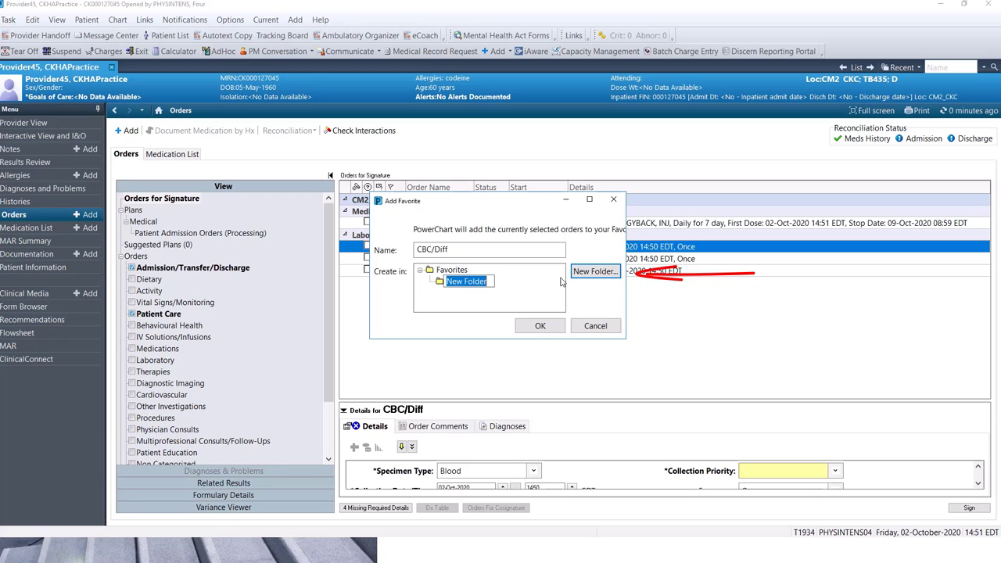
text(sepsi)
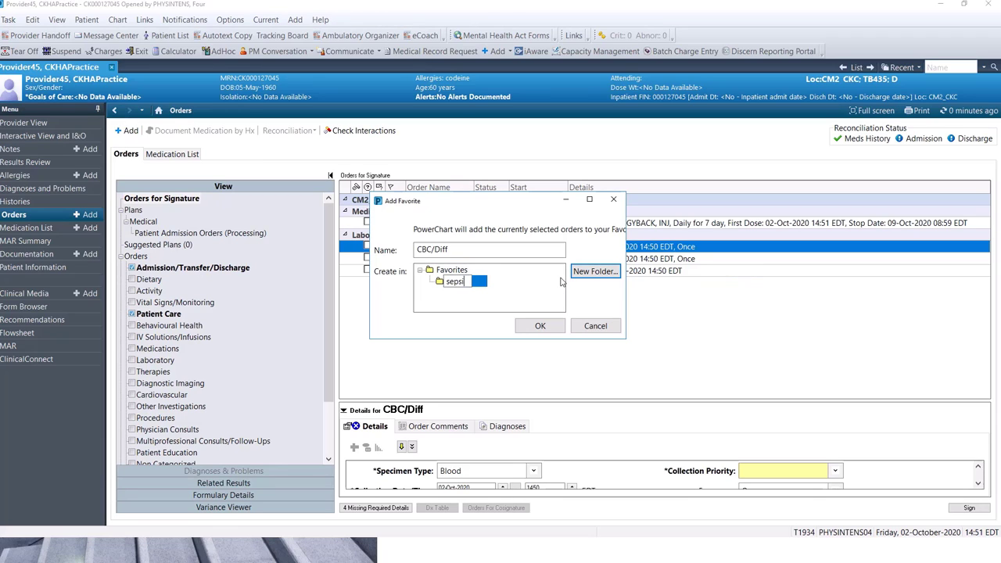
text(s investigations)
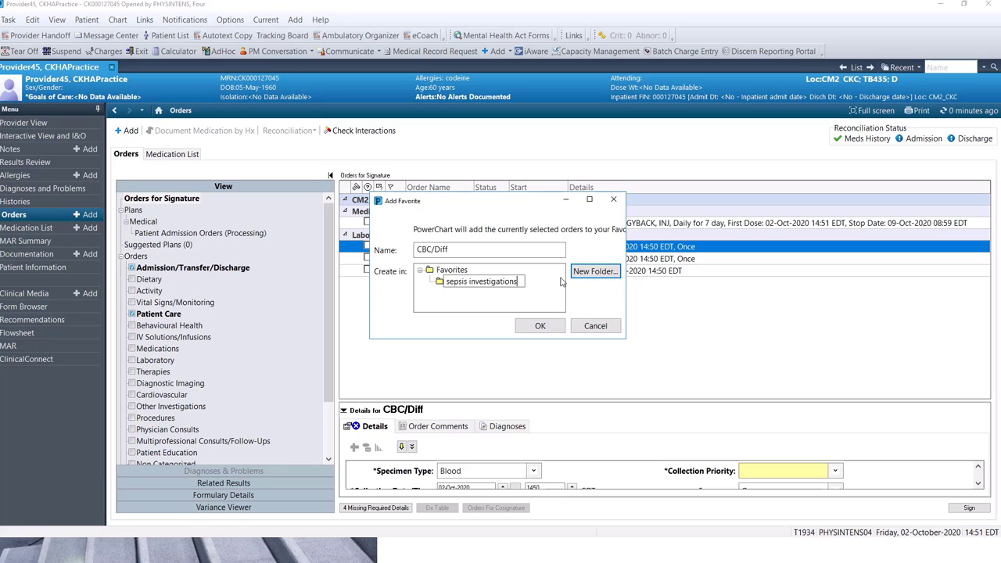
click(540, 327)
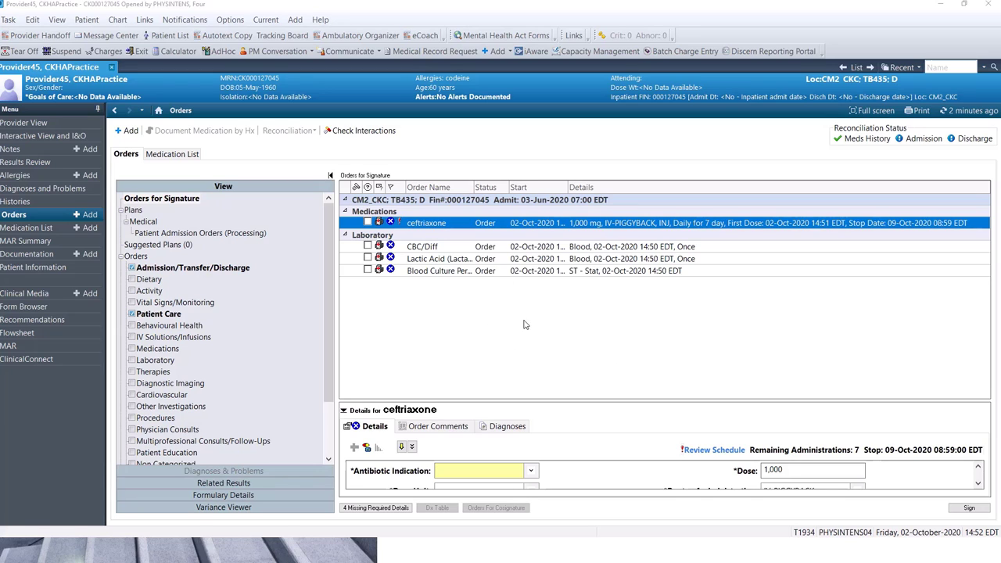
Step: Return to the Quick Orders page, refresh it, and show the personal sepsis investigations favorites under New Order Entry
click(159, 110)
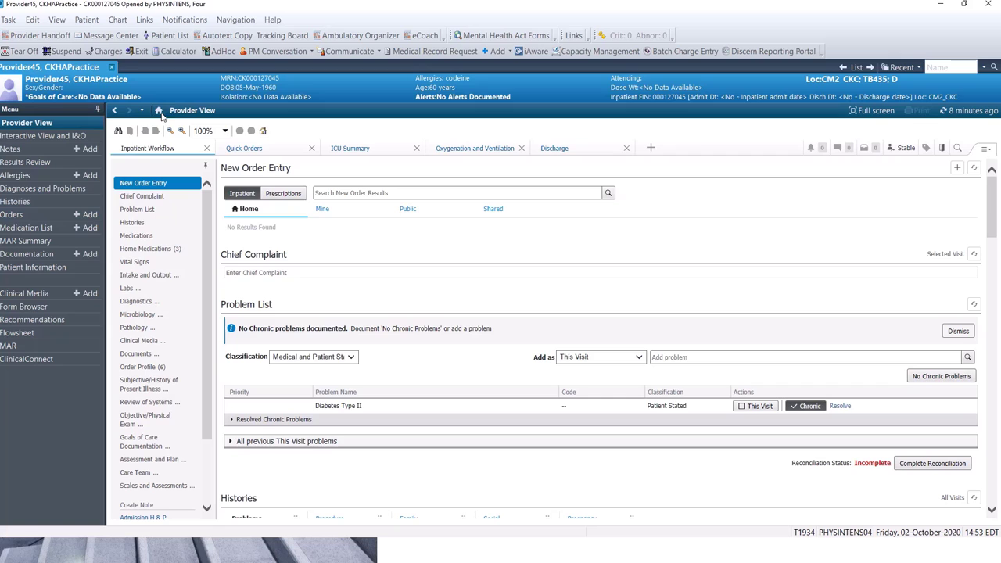
click(245, 149)
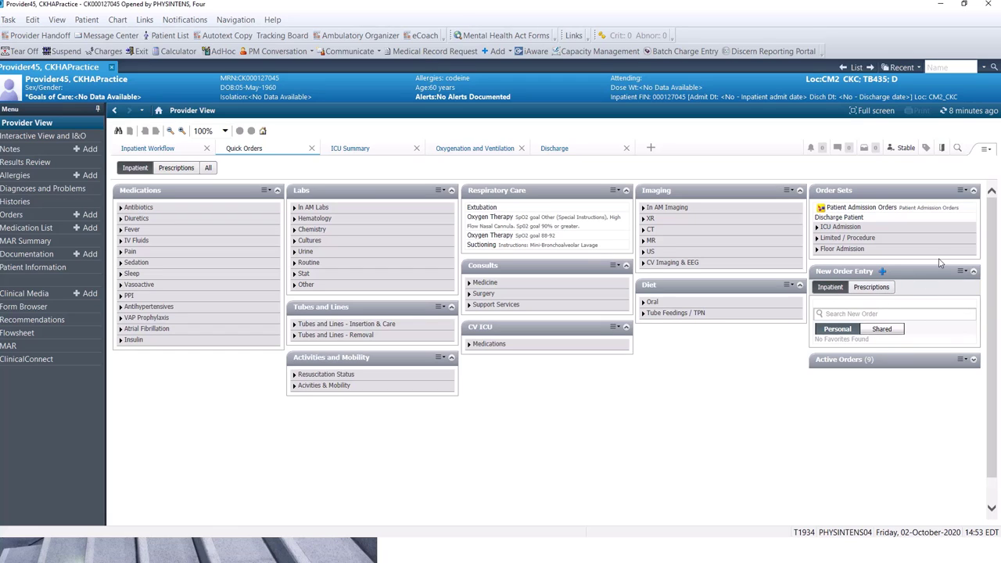
click(968, 110)
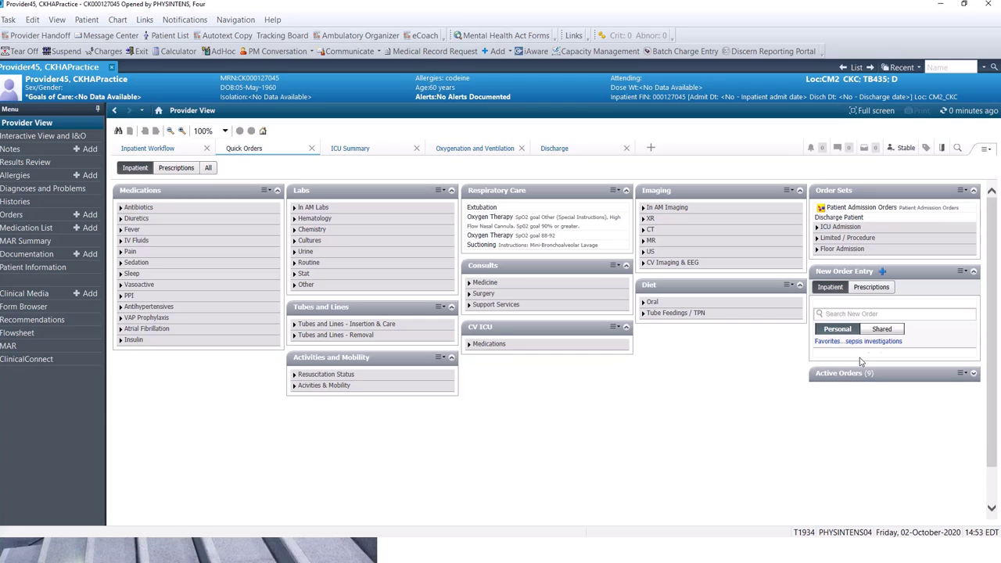
click(860, 357)
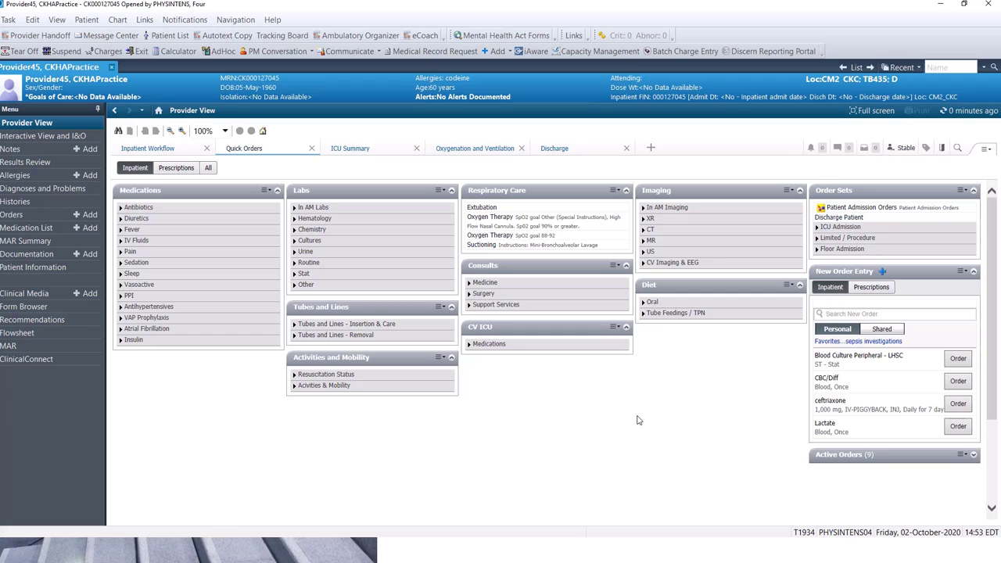
Step: Add the sepsis investigations personal favorite folder as a new component on the Quick Orders view
click(986, 152)
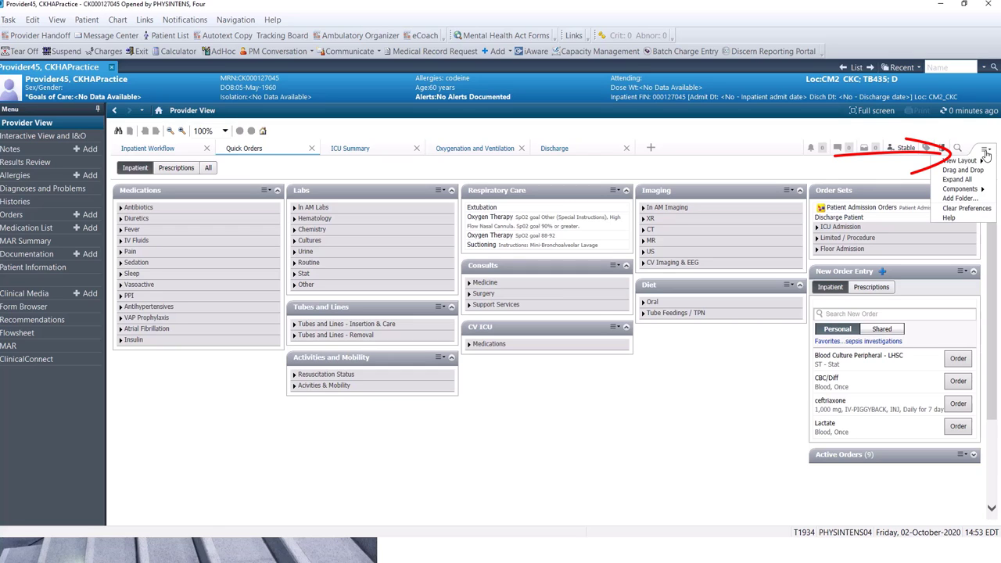
click(962, 200)
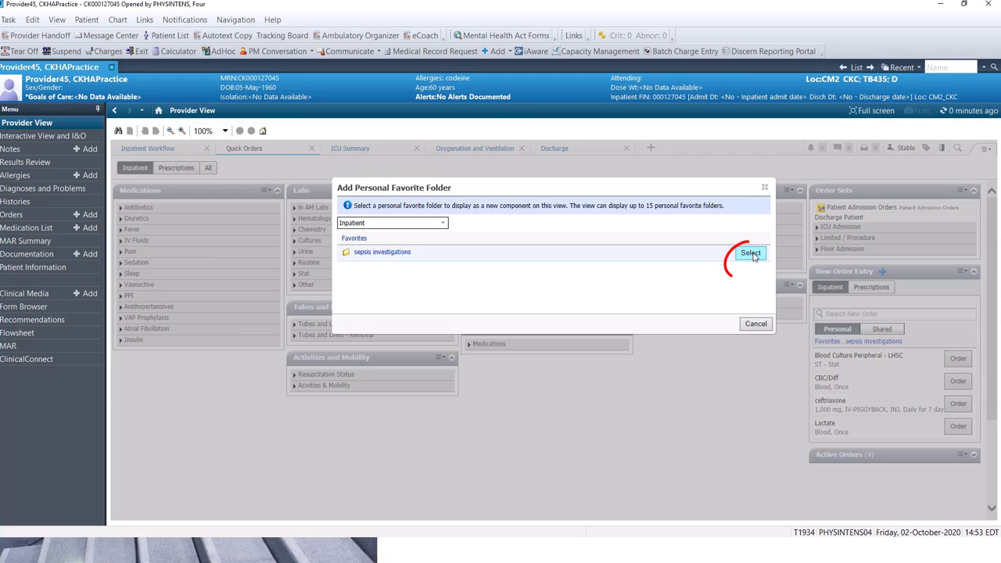
click(751, 254)
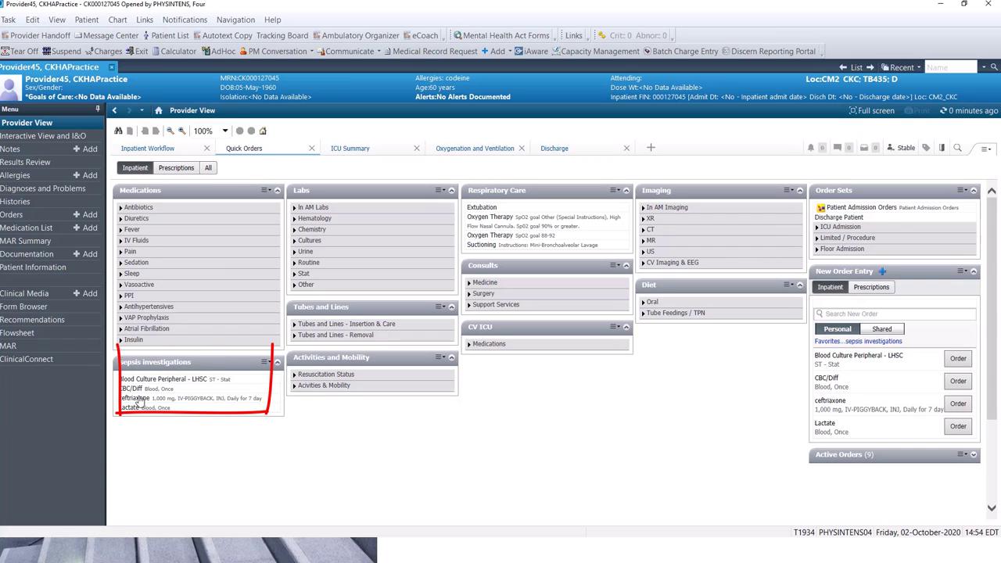
Step: Set the color theme of the sepsis investigations component to light blue
click(269, 364)
mouse_move(219, 389)
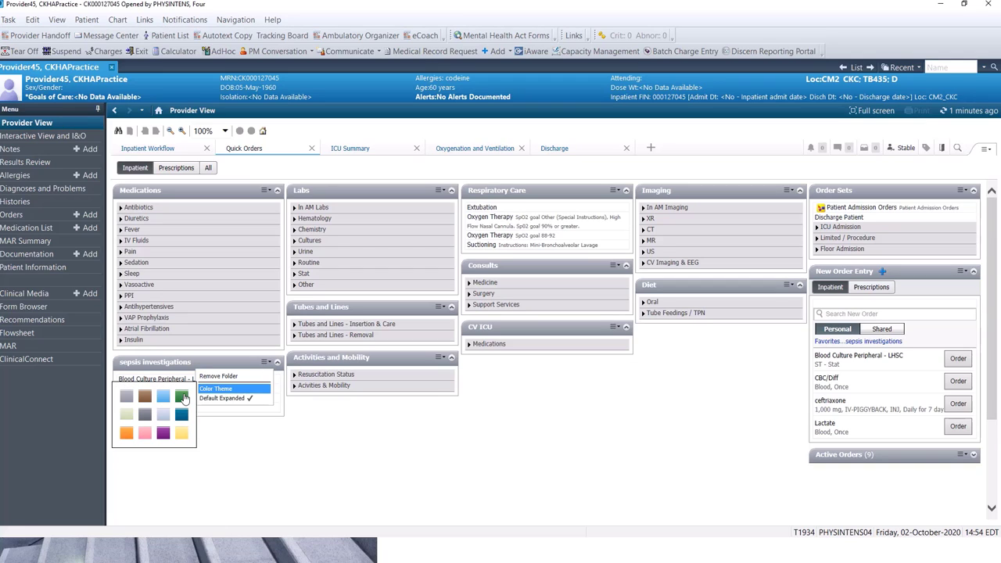
click(163, 397)
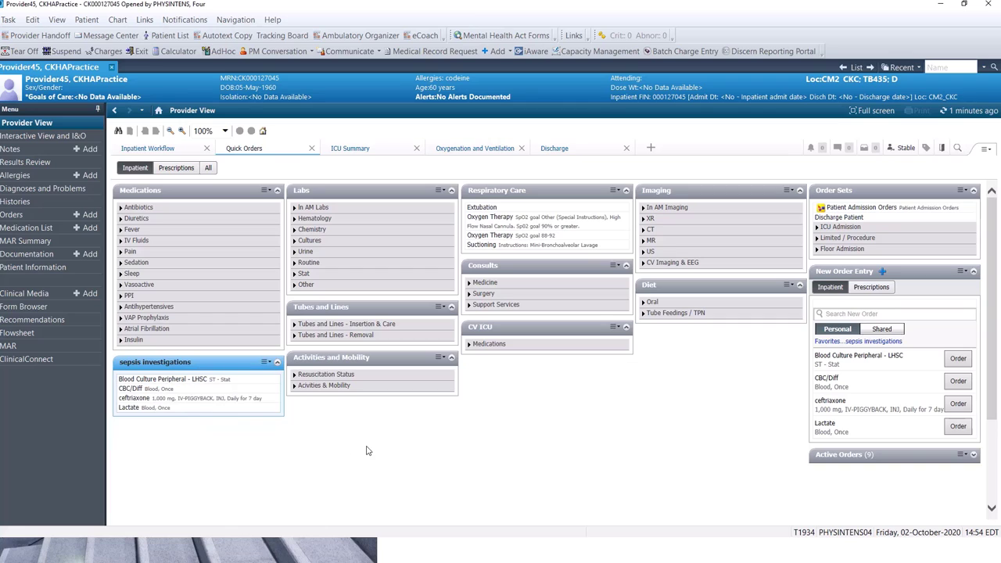